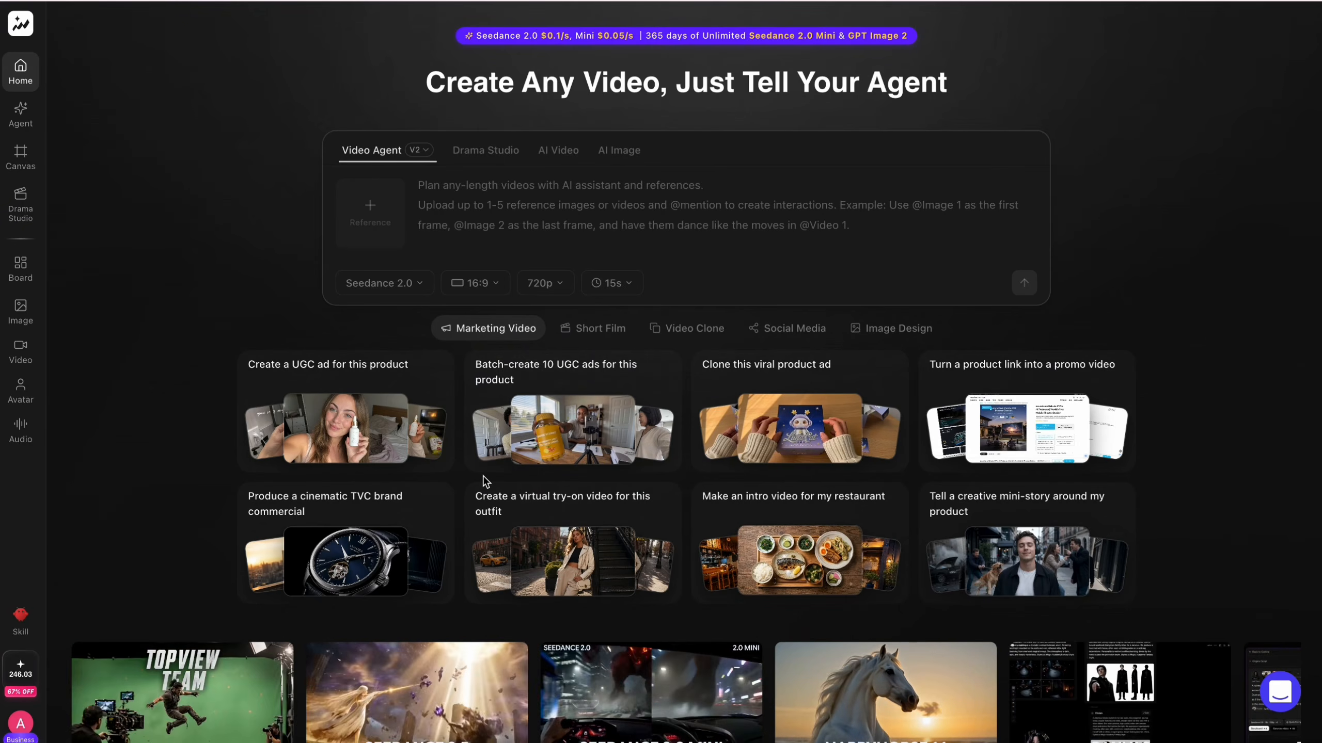
Step: Look through the home page's video templates, the carousel of featured models and the content categories
scroll(390, 707, down, 3)
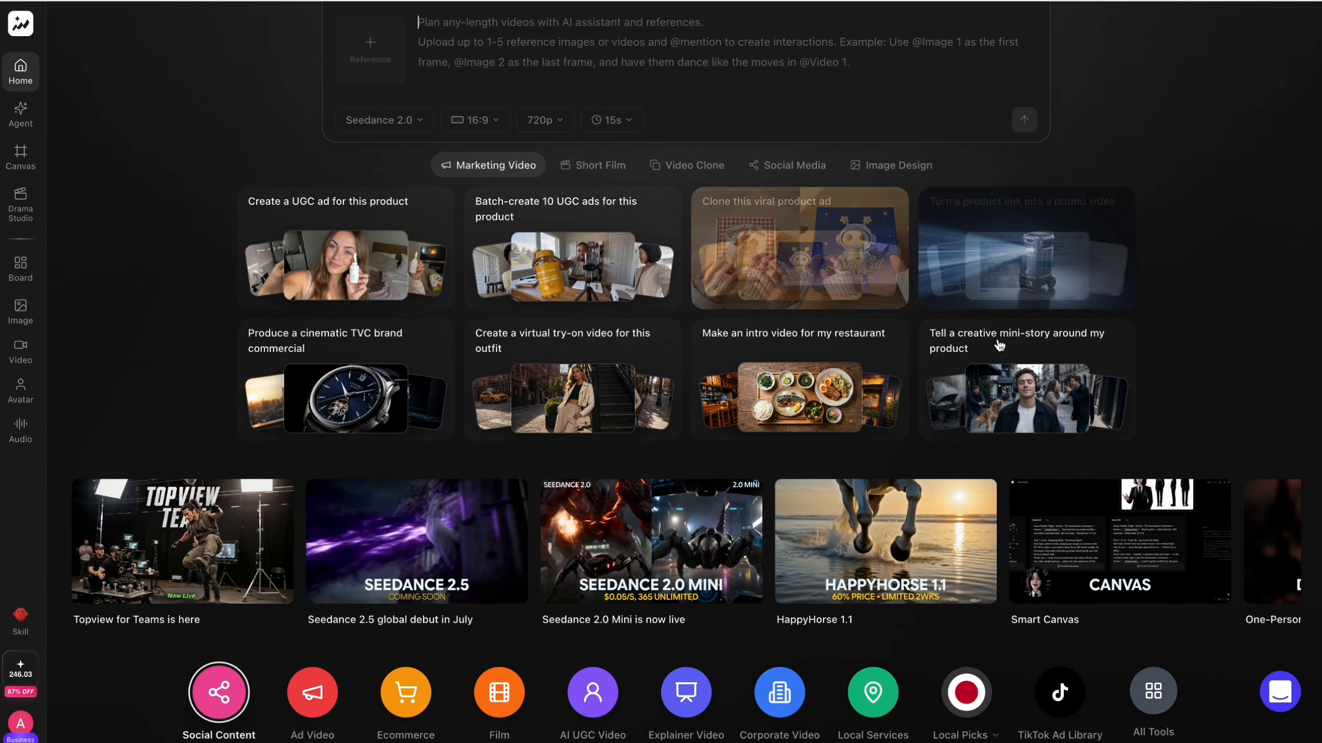
scroll(204, 447, down, 2)
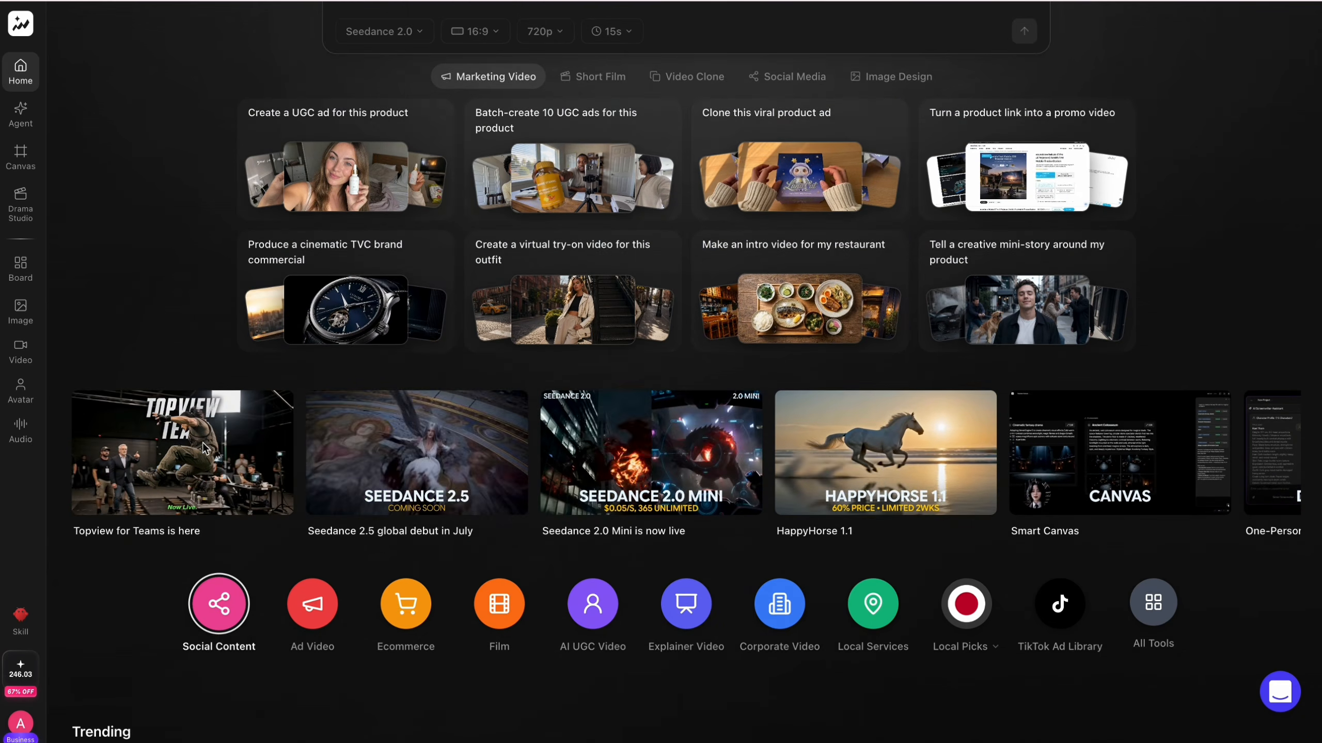
scroll(204, 448, down, 3)
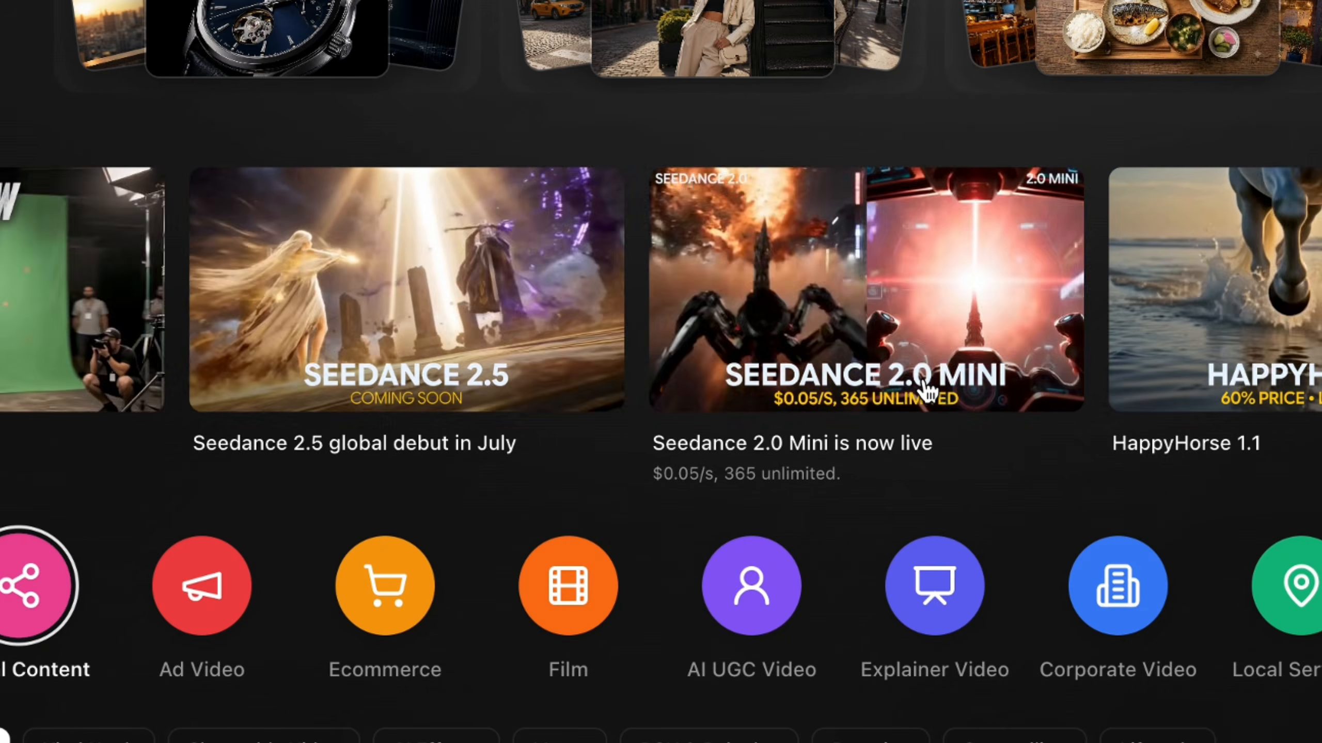
scroll(925, 391, up, 3)
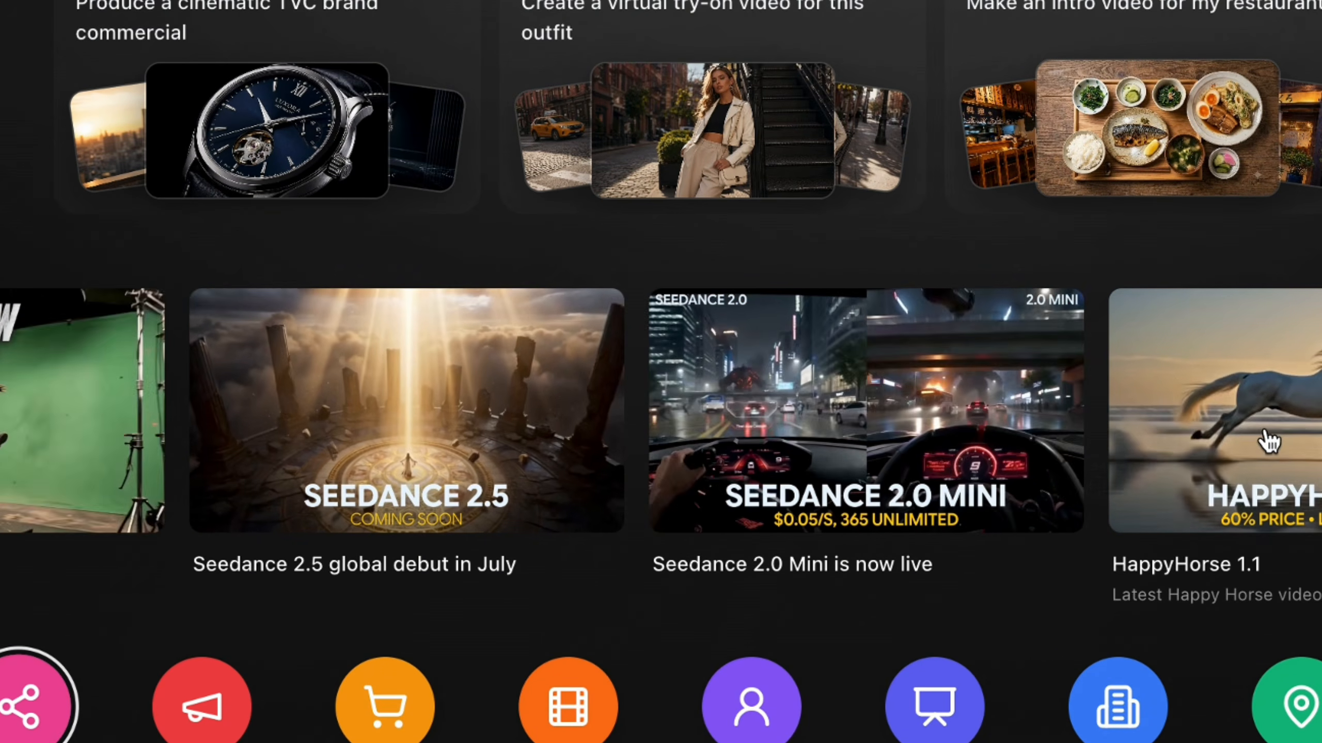
scroll(1259, 441, right, 5)
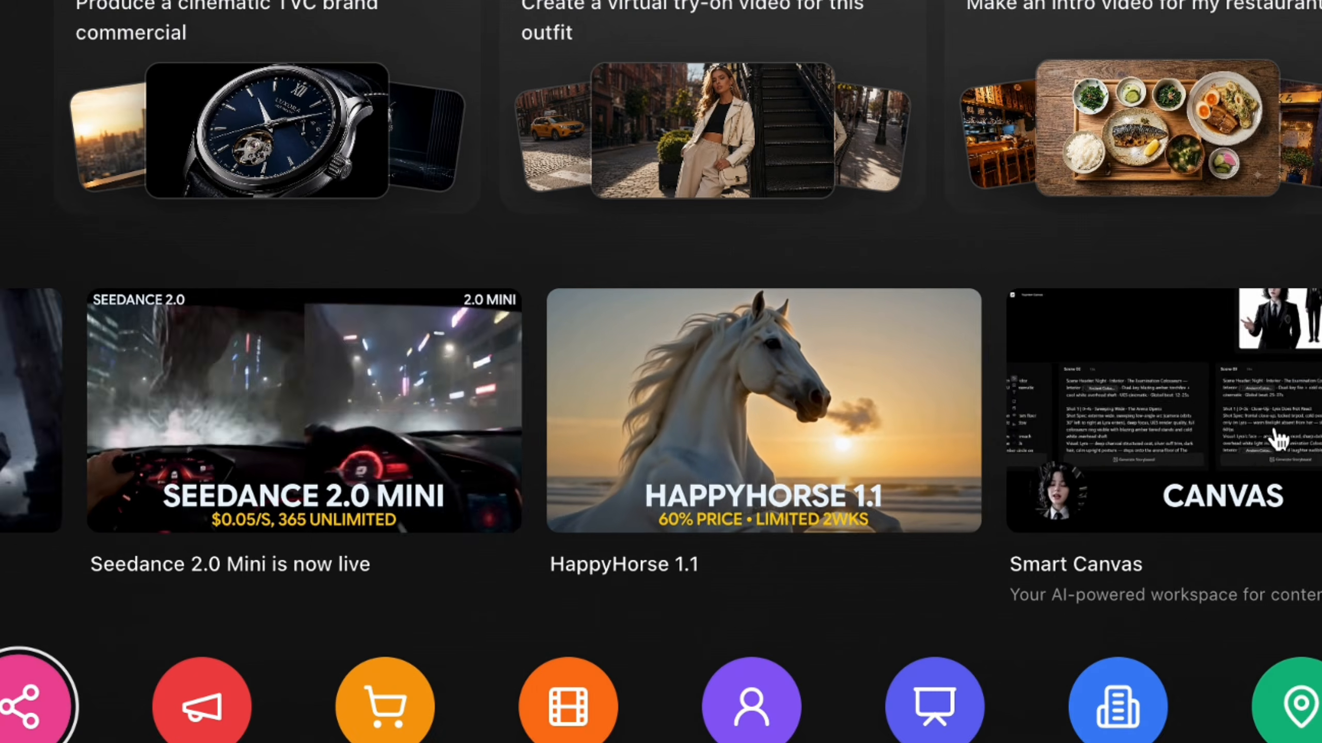
scroll(1277, 439, right, 8)
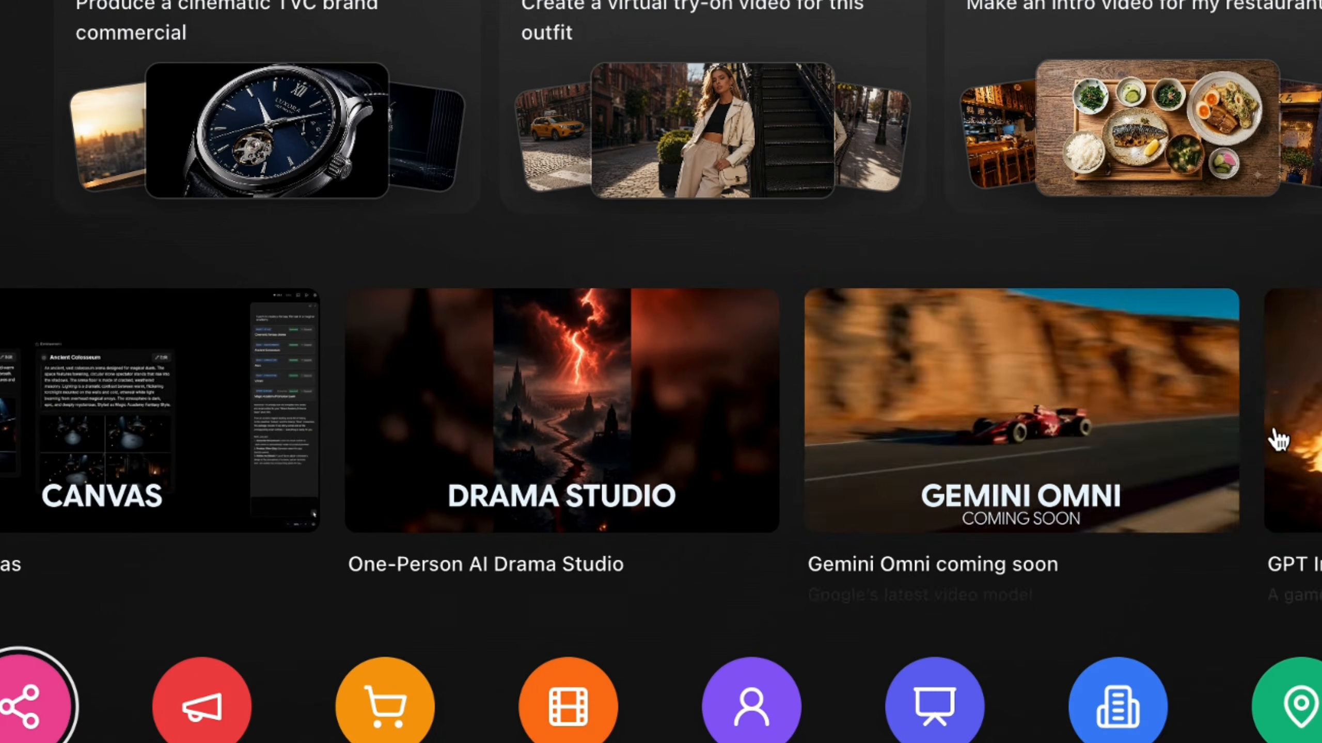
scroll(1278, 440, right, 5)
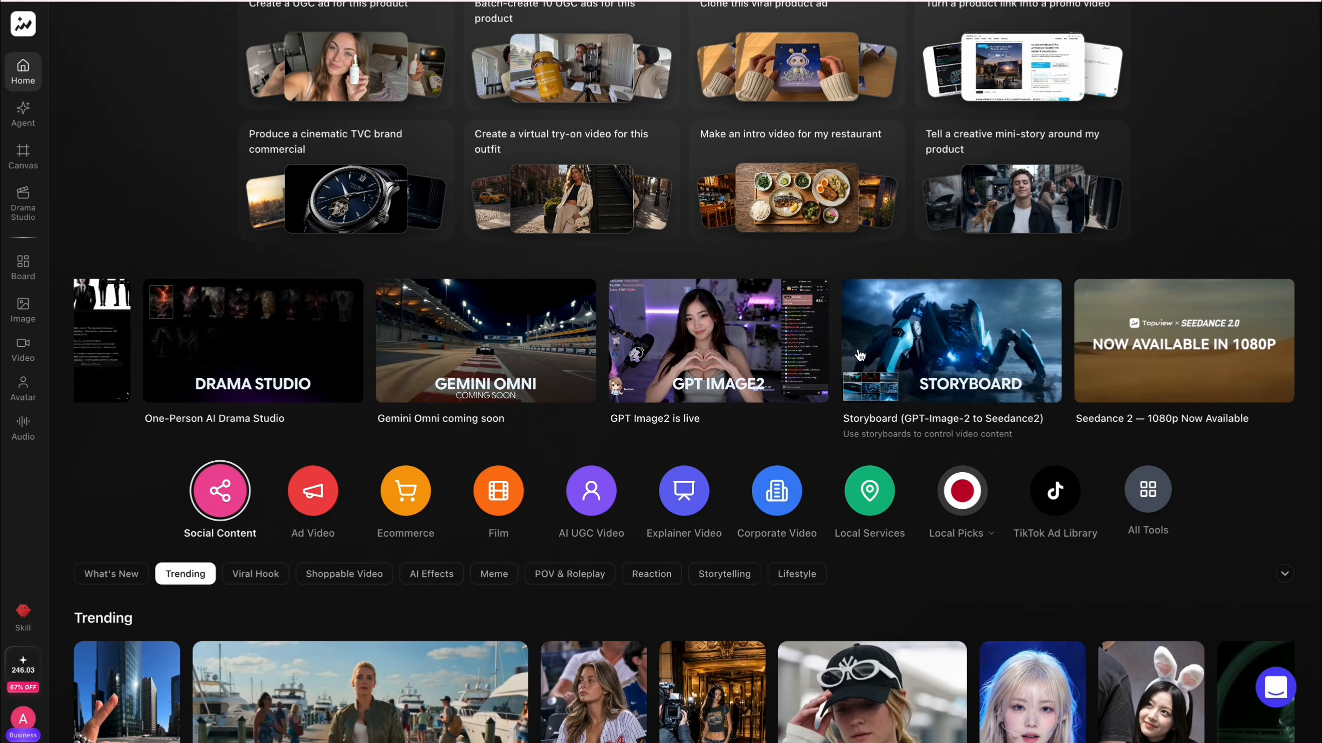
scroll(761, 452, down, 5)
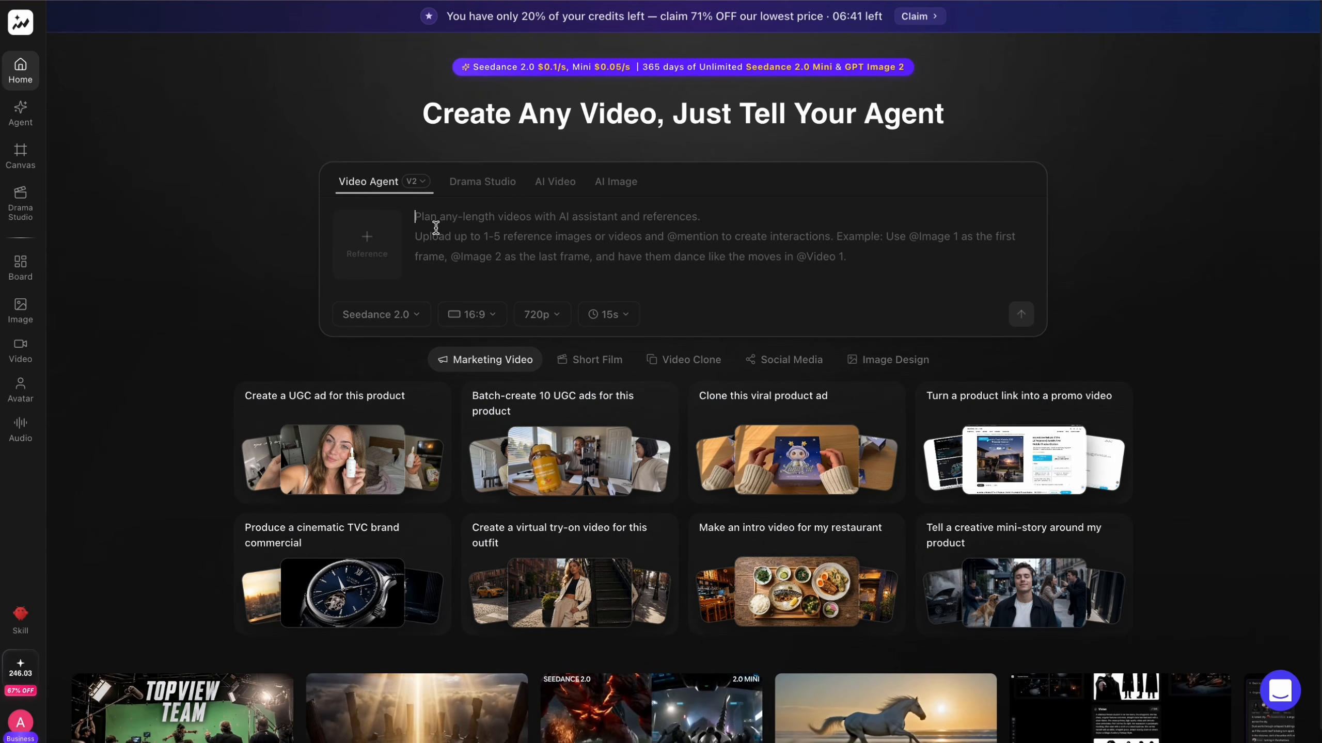
Step: Paste the cinematic prompt about a mother transforming into an eagle-armored protector into the Video Agent and read it through
key(ctrl+v)
scroll(612, 388, down, 3)
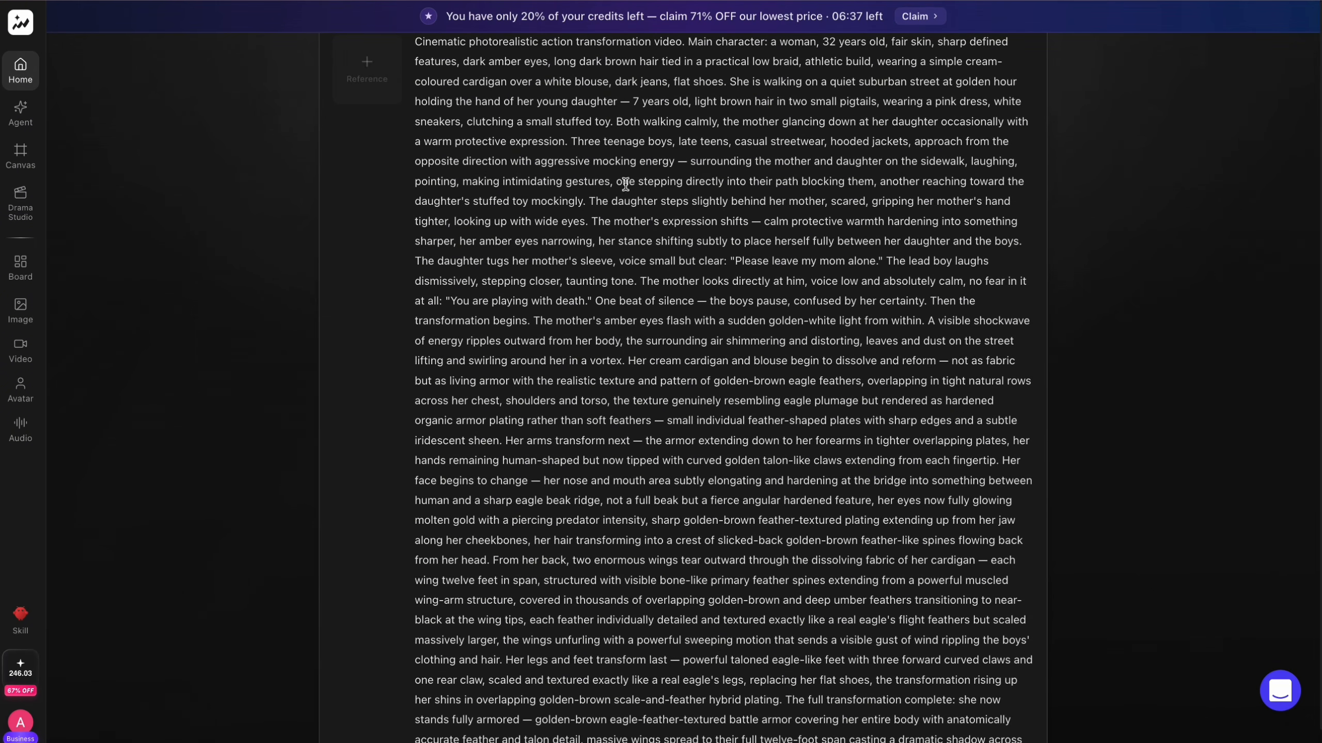
scroll(662, 398, down, 8)
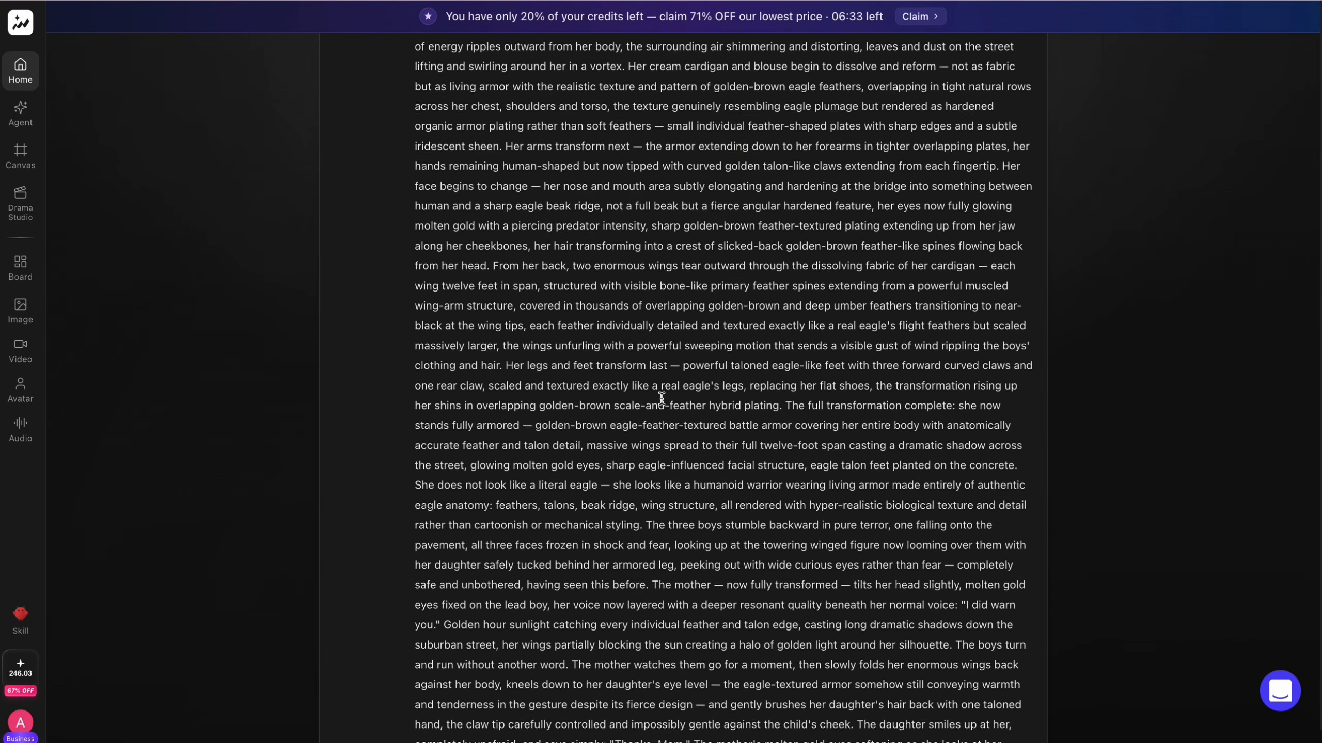
scroll(661, 398, down, 7)
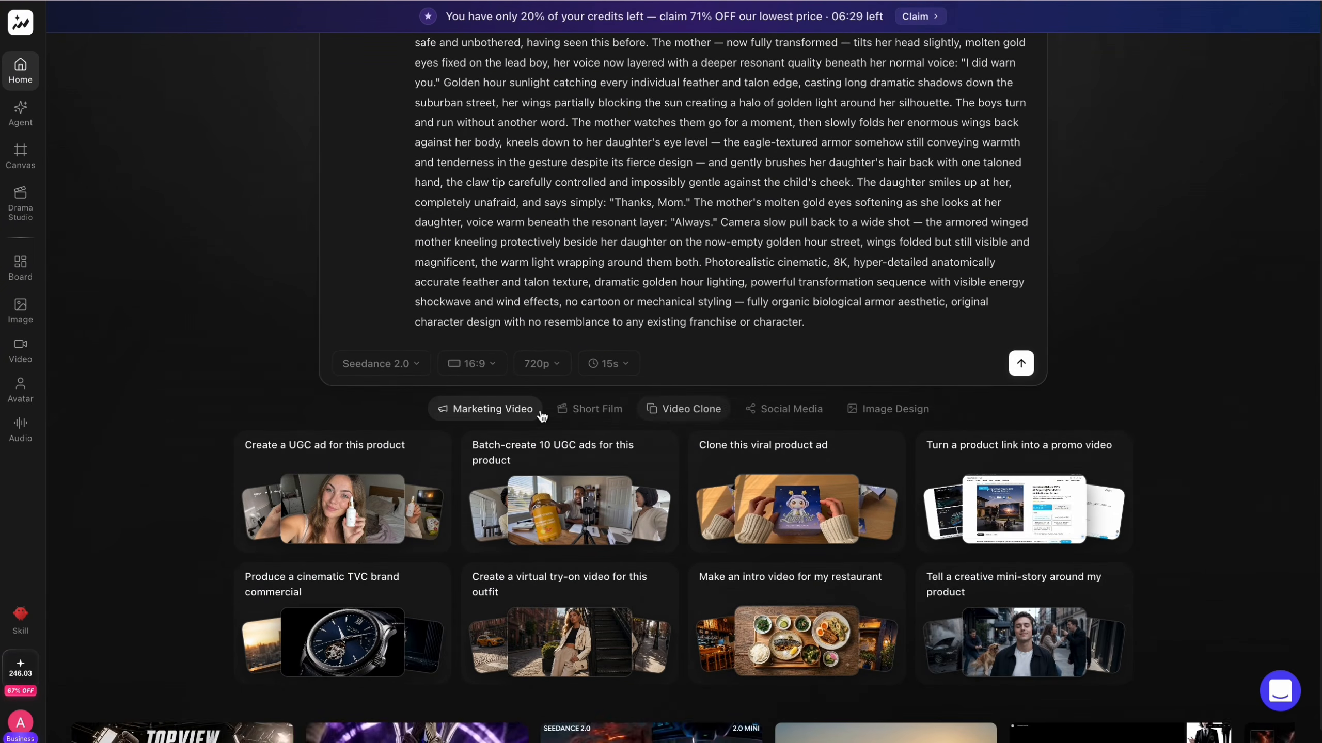
Step: Configure the video to use the Seedance 2.0 model with a 16:9 aspect ratio and 1080p resolution
click(413, 366)
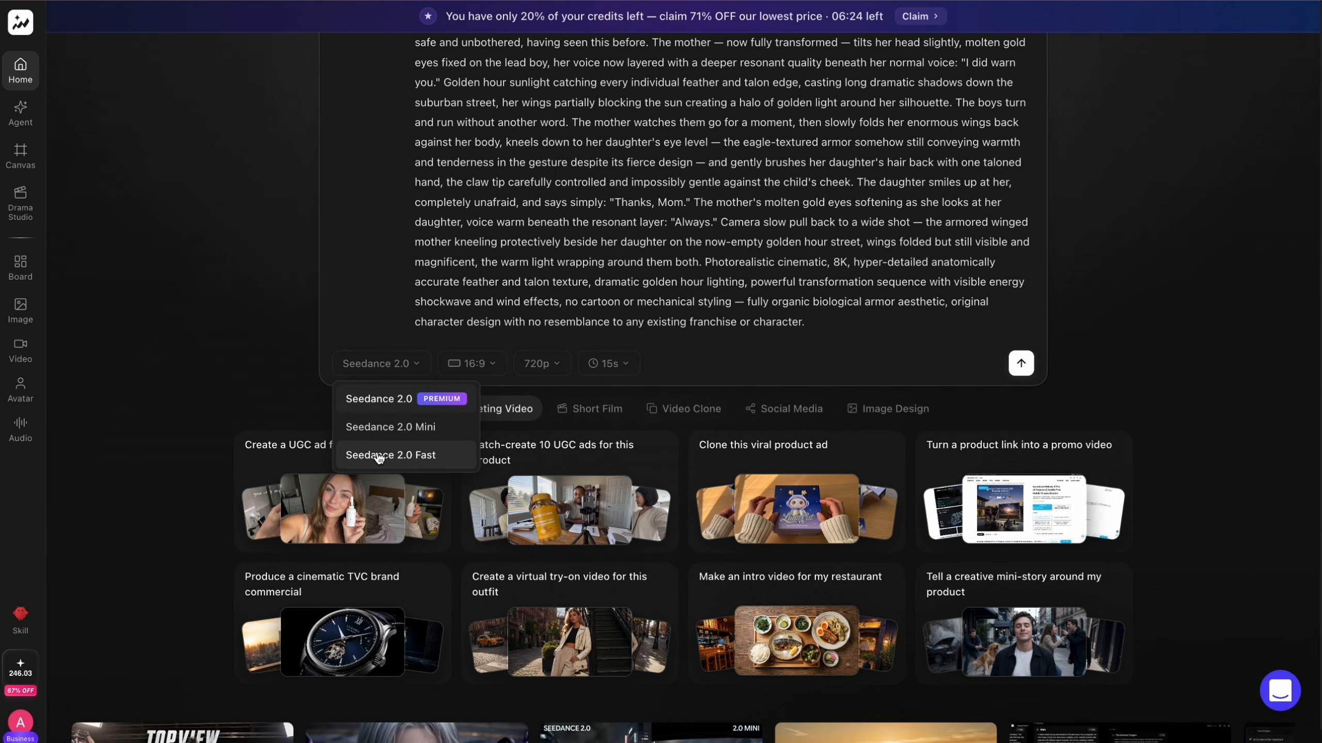
click(391, 399)
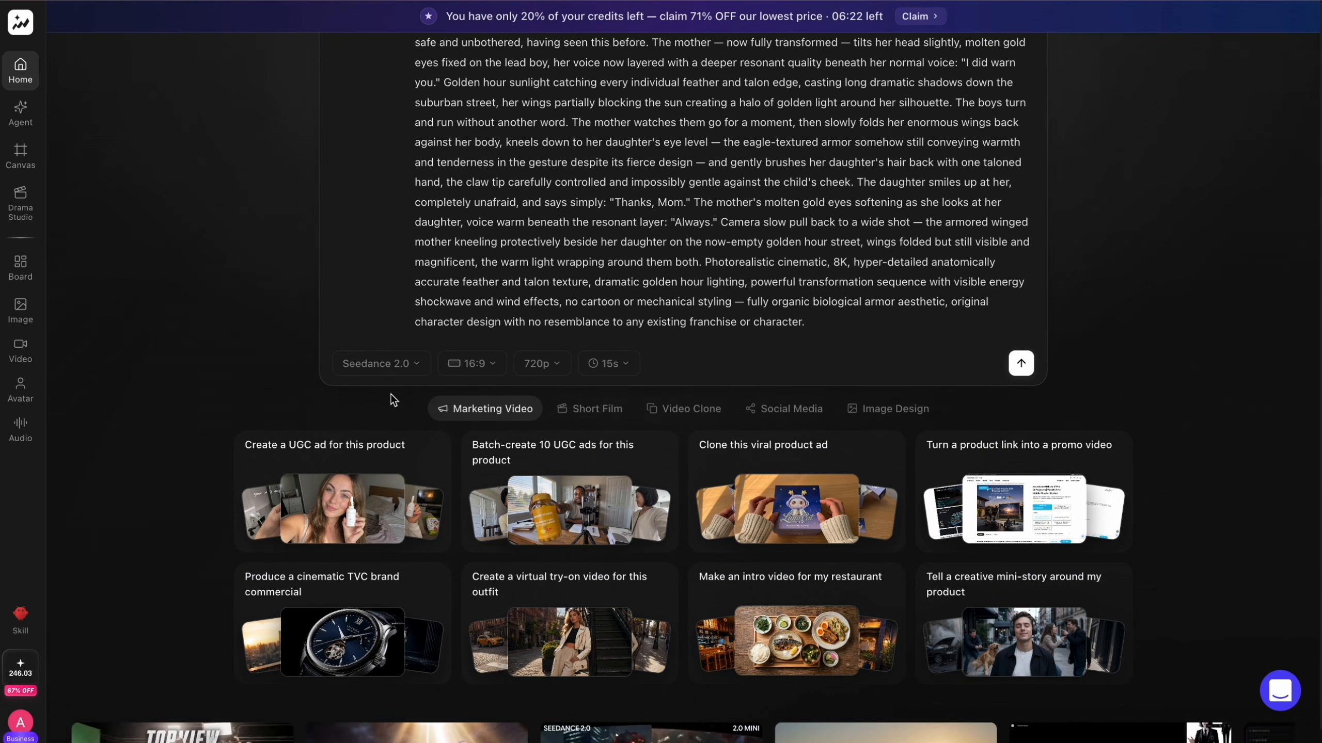
click(491, 366)
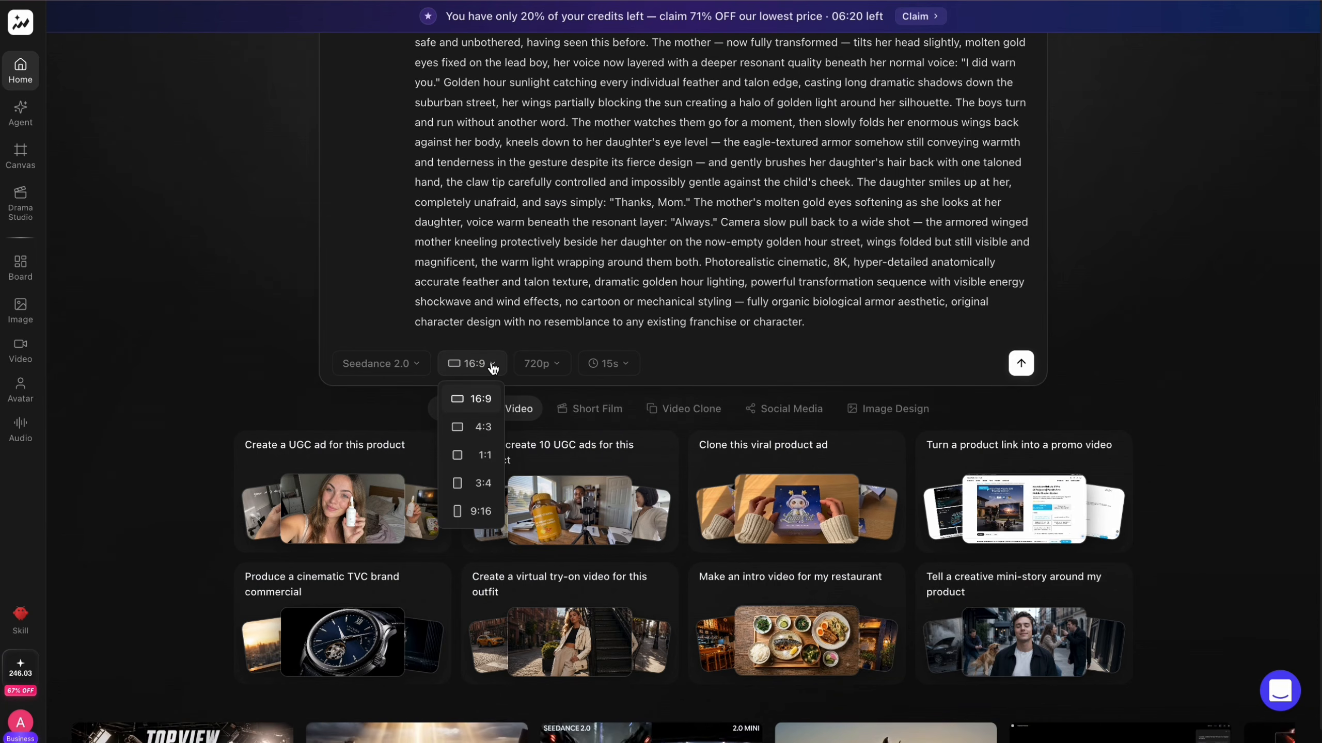
click(555, 365)
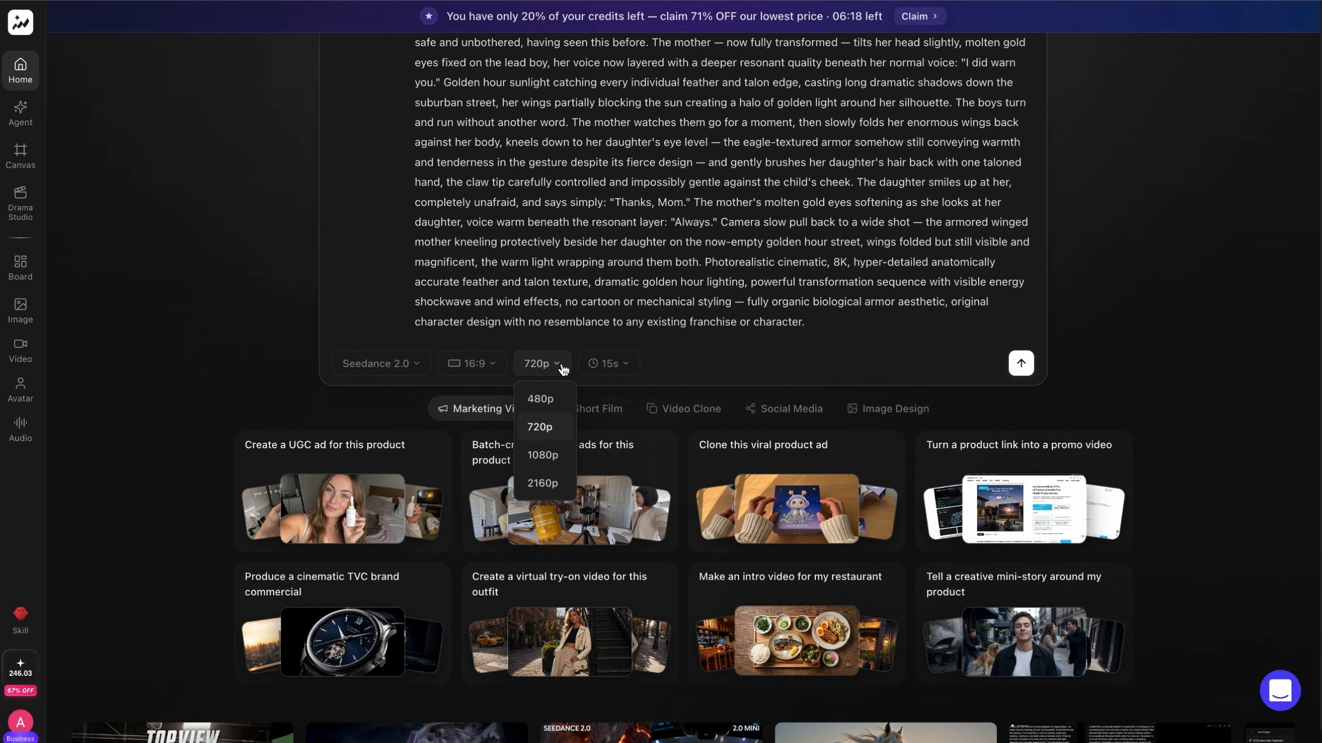
click(548, 462)
Step: Try the 60 s and automatic durations for the video and return to a custom duration of 15 s
click(634, 366)
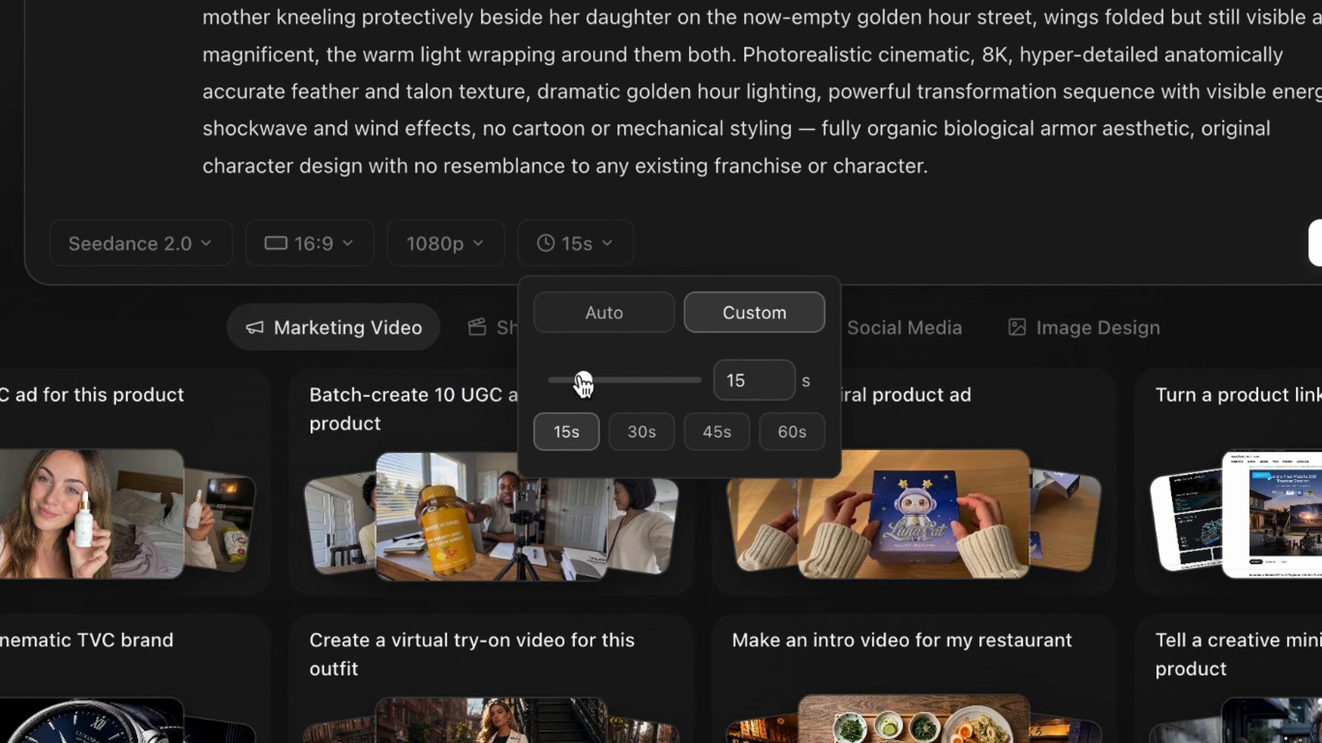
drag(625, 435, 633, 407)
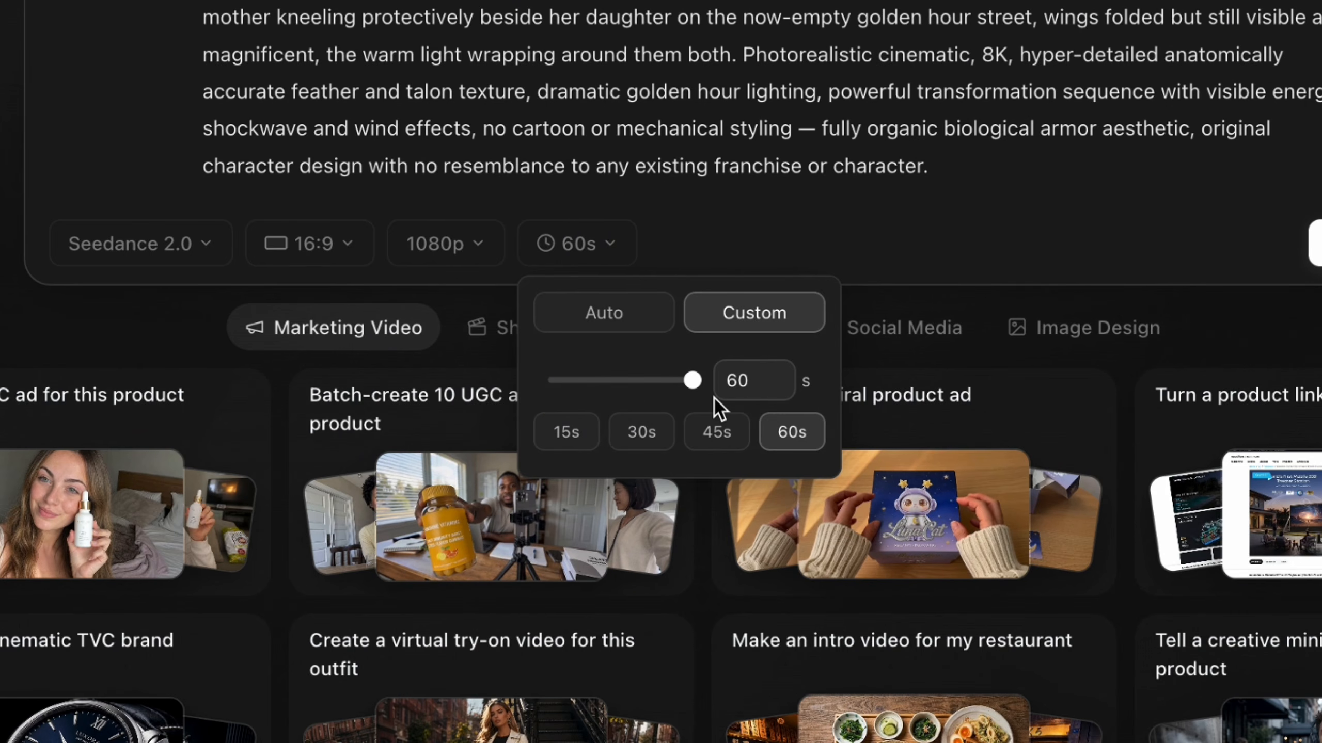
click(604, 315)
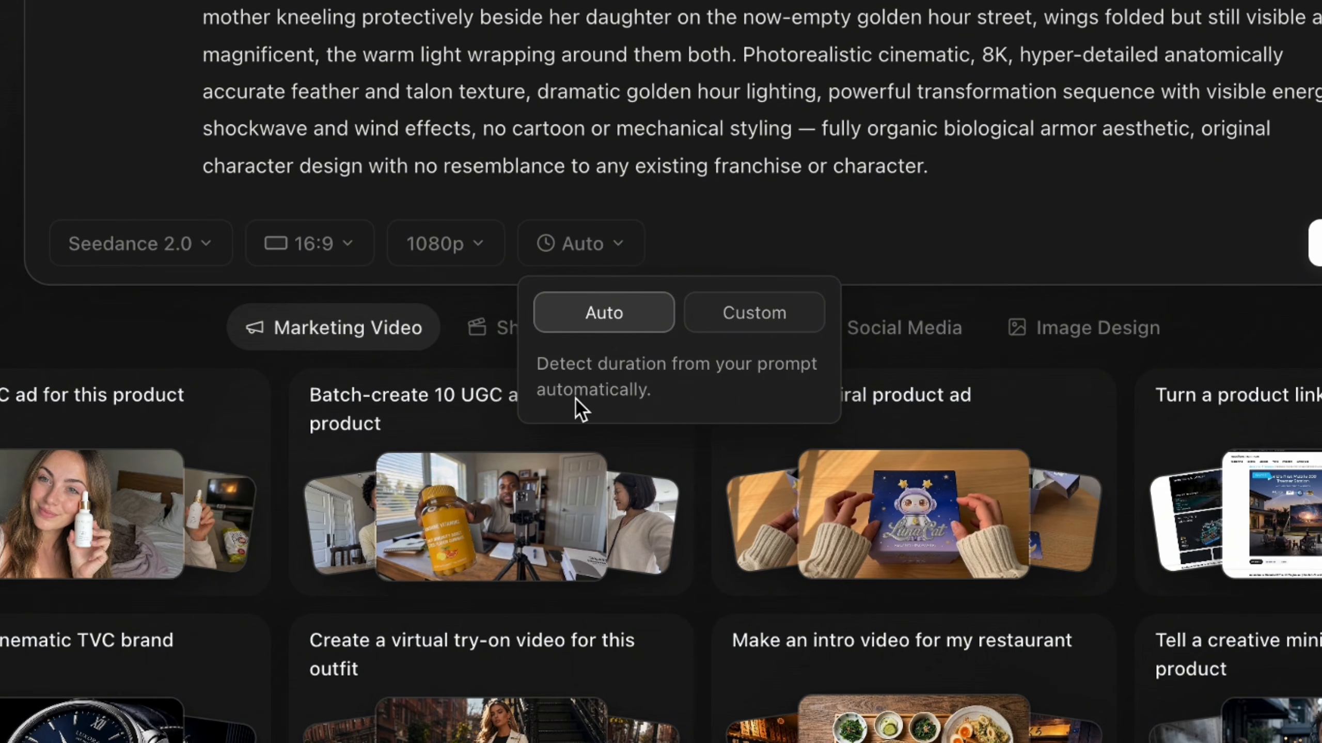
click(729, 333)
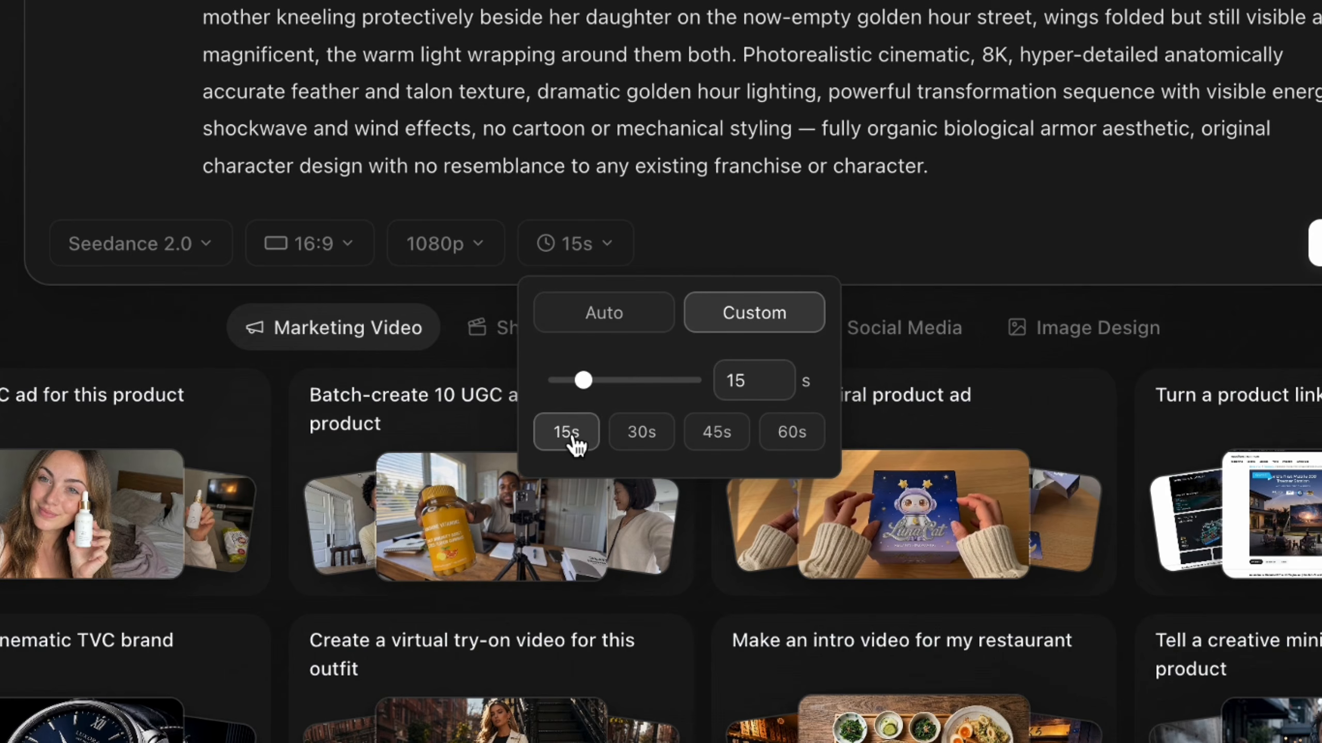
Step: Submit the eagle transformation prompt to the agent and generate the video from its scene plan
click(733, 223)
click(1020, 541)
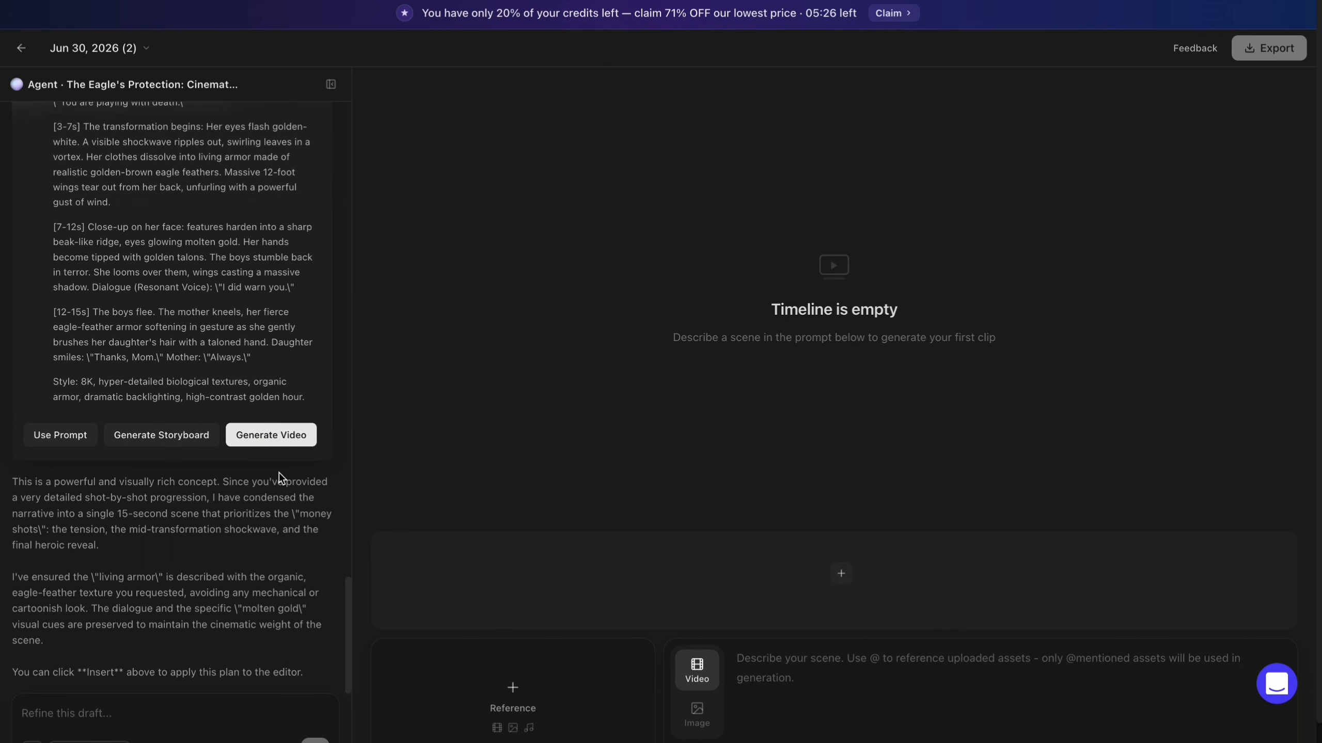
click(295, 438)
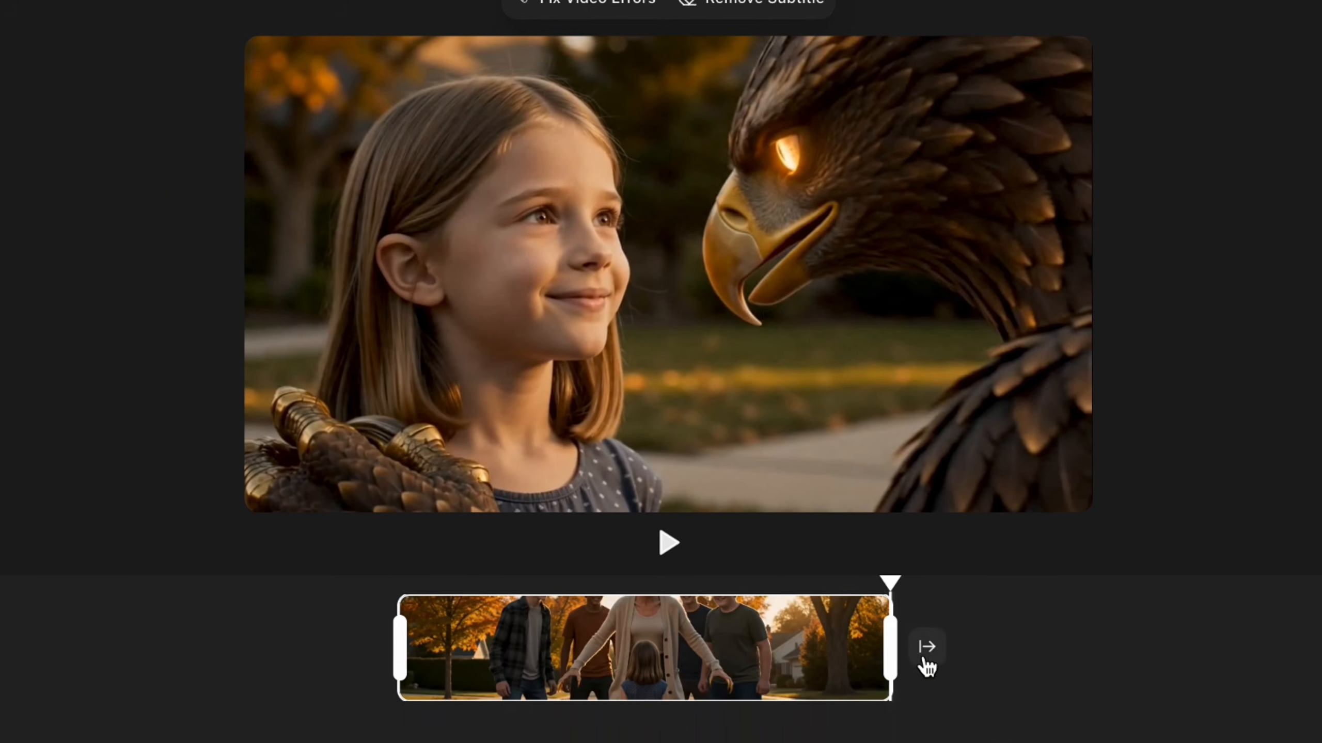
Step: Check the options for extending Clip 1 or adding a new clip, and export the finished video
click(931, 686)
mouse_move(937, 580)
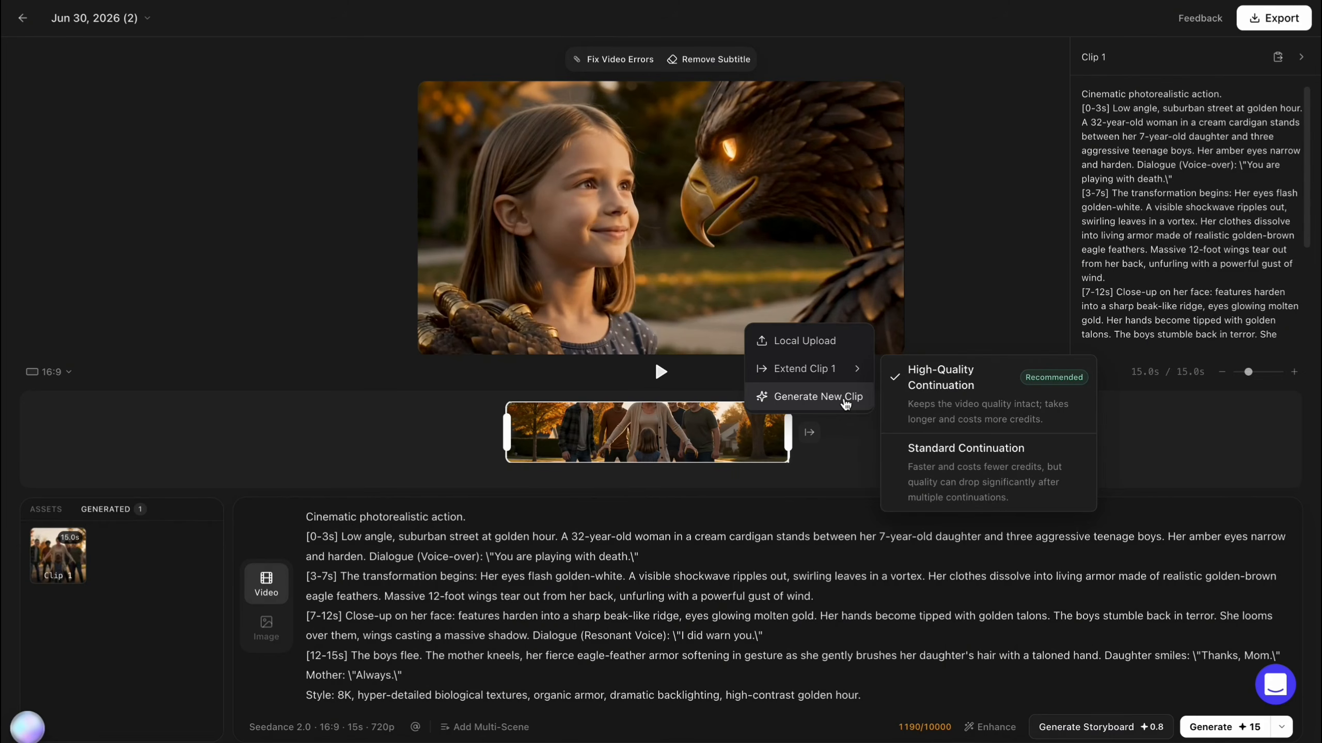
click(1000, 214)
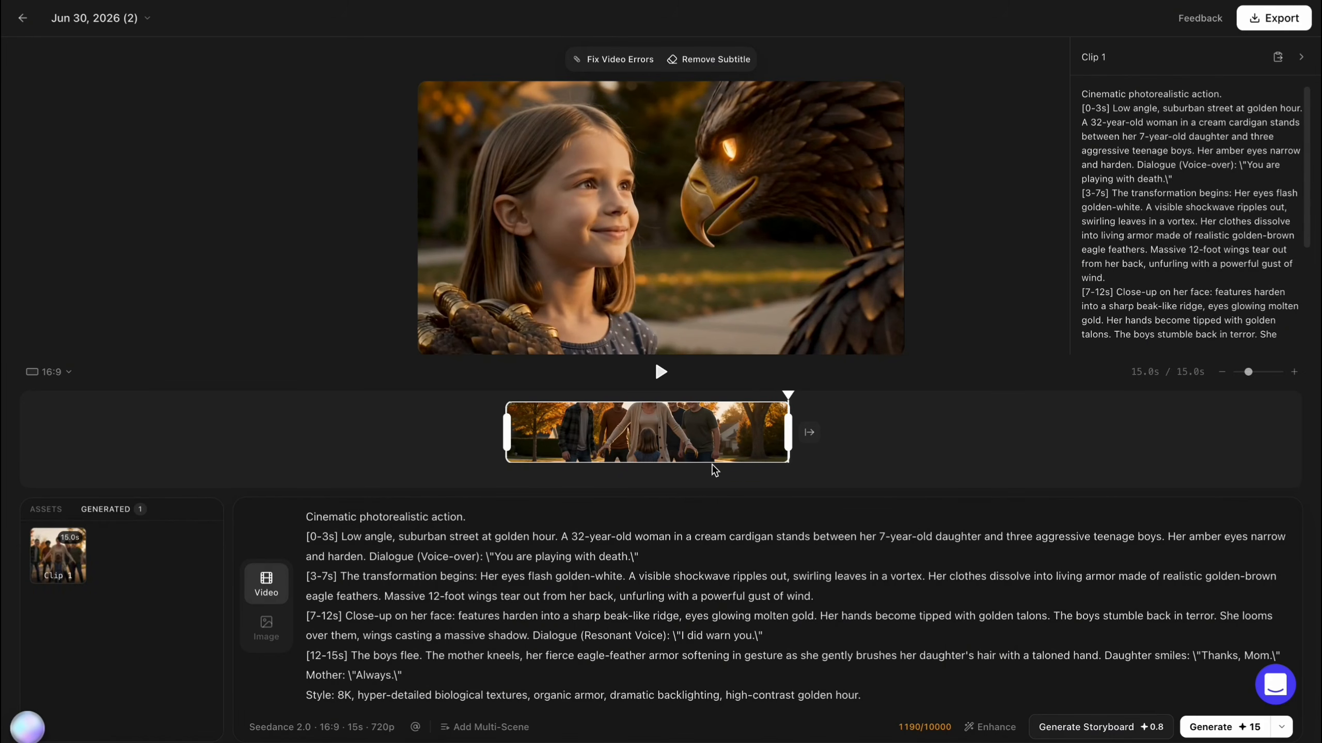
click(1254, 21)
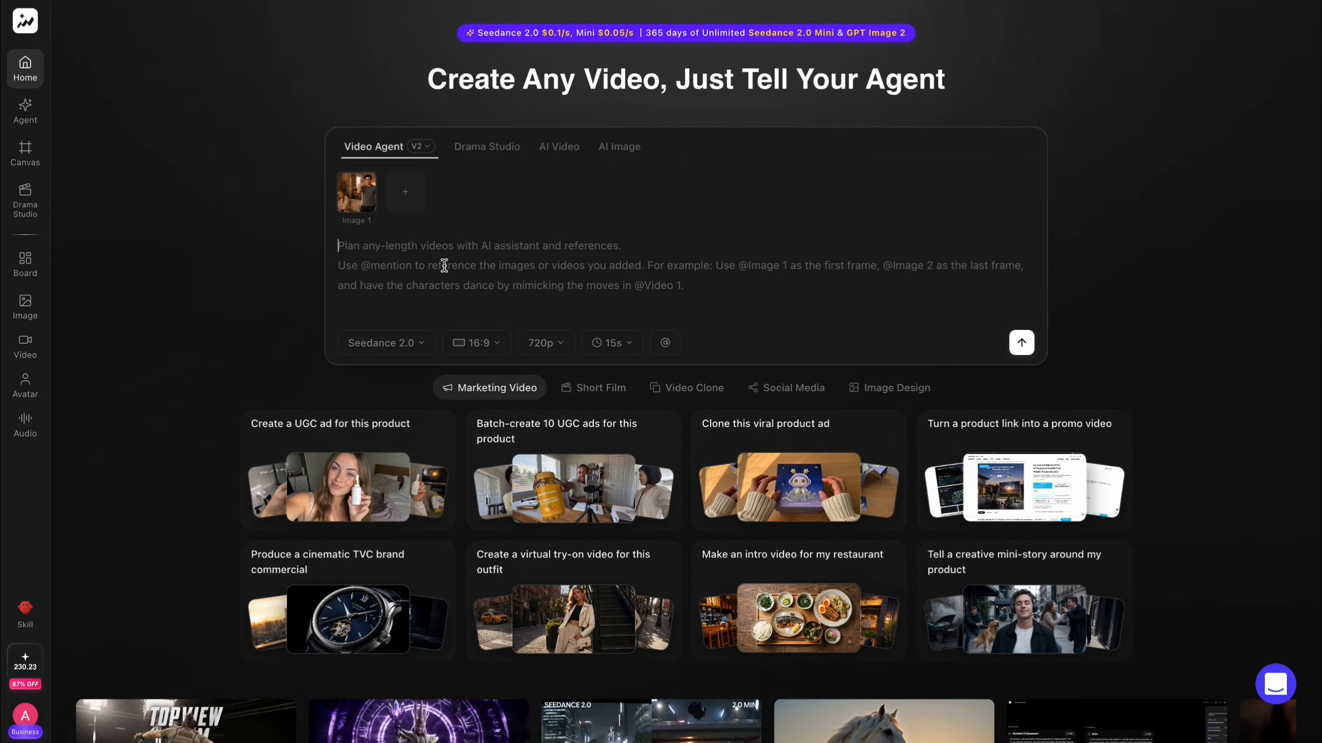
Step: Paste the time-freeze finger-snap prompt into the Video Agent alongside the reference image
key(super+v)
scroll(706, 447, down, 6)
scroll(708, 451, down, 2)
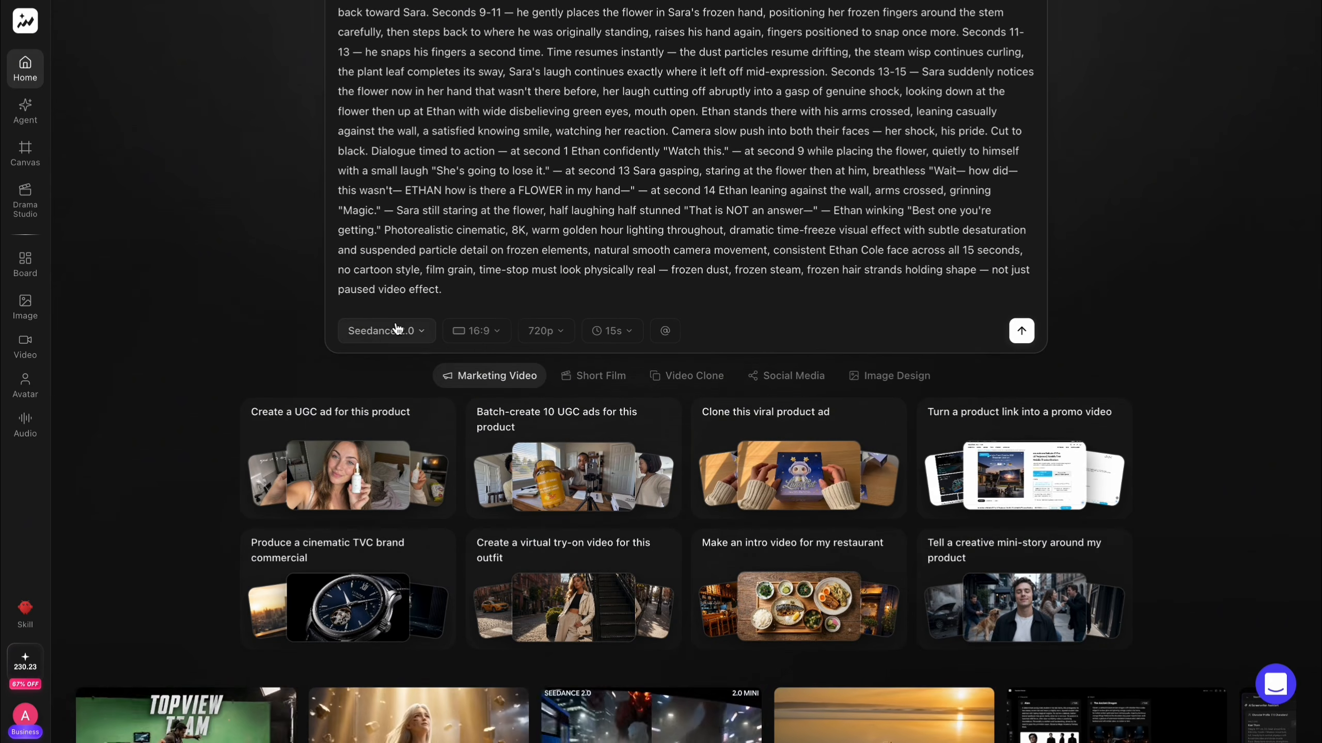
Step: Set the video resolution to 1080p, check the duration options and submit the time-freeze prompt to the agent
click(541, 331)
click(546, 422)
click(617, 331)
click(678, 287)
click(1022, 331)
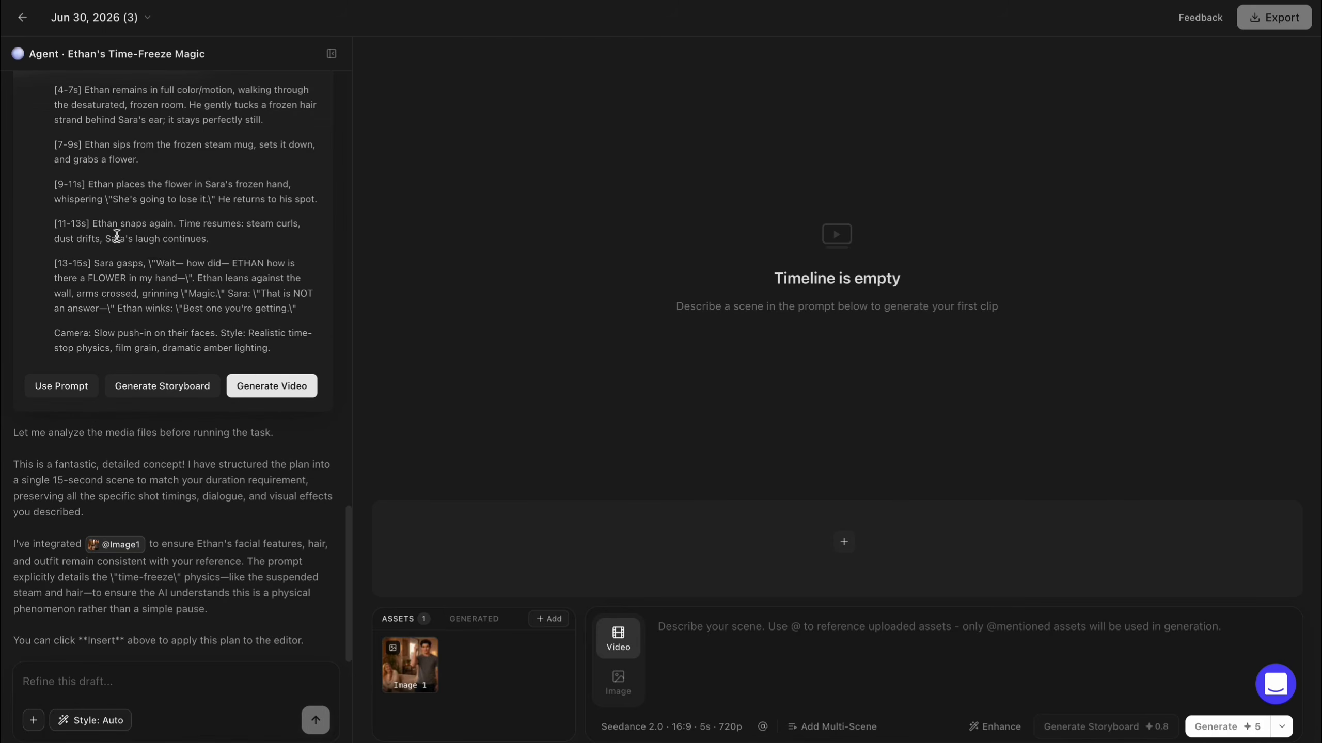
Step: Review the agent's time-freeze scene plan and insert its prompt into the video editor
scroll(117, 236, up, 4)
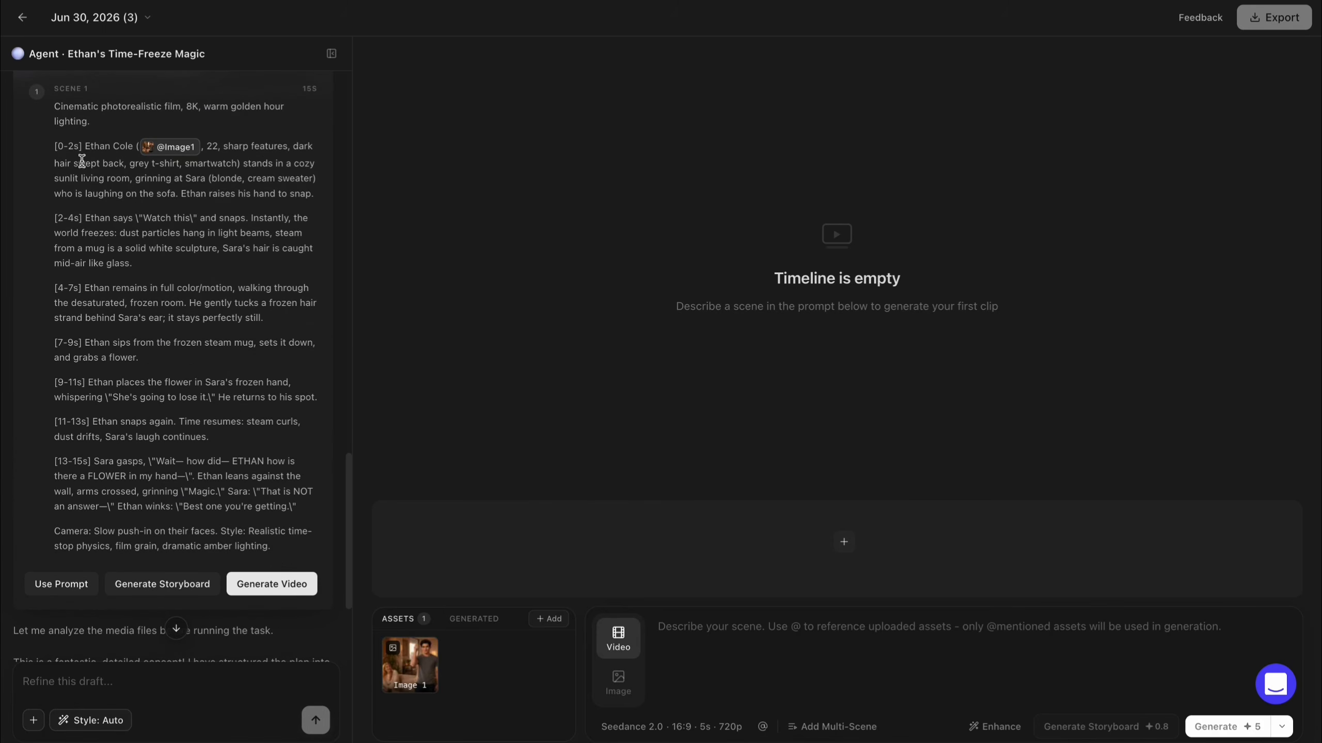
scroll(167, 389, down, 3)
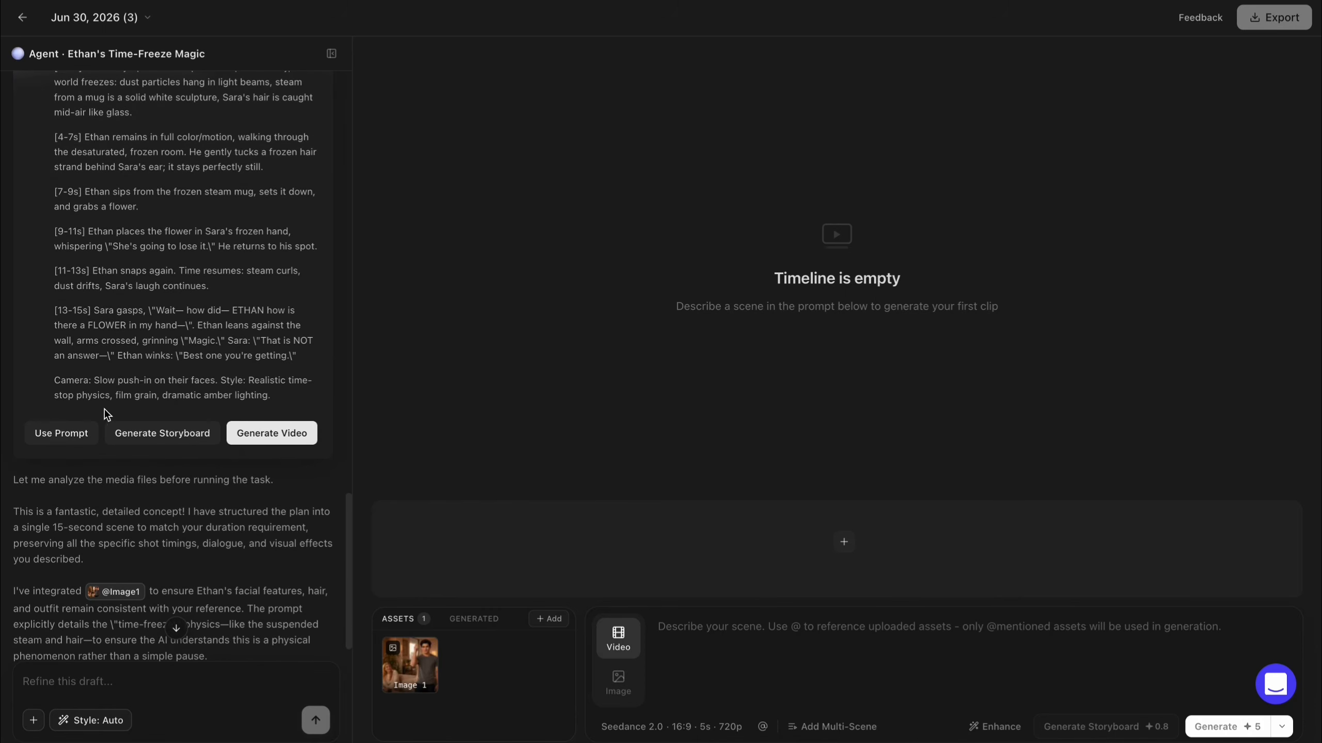
click(61, 434)
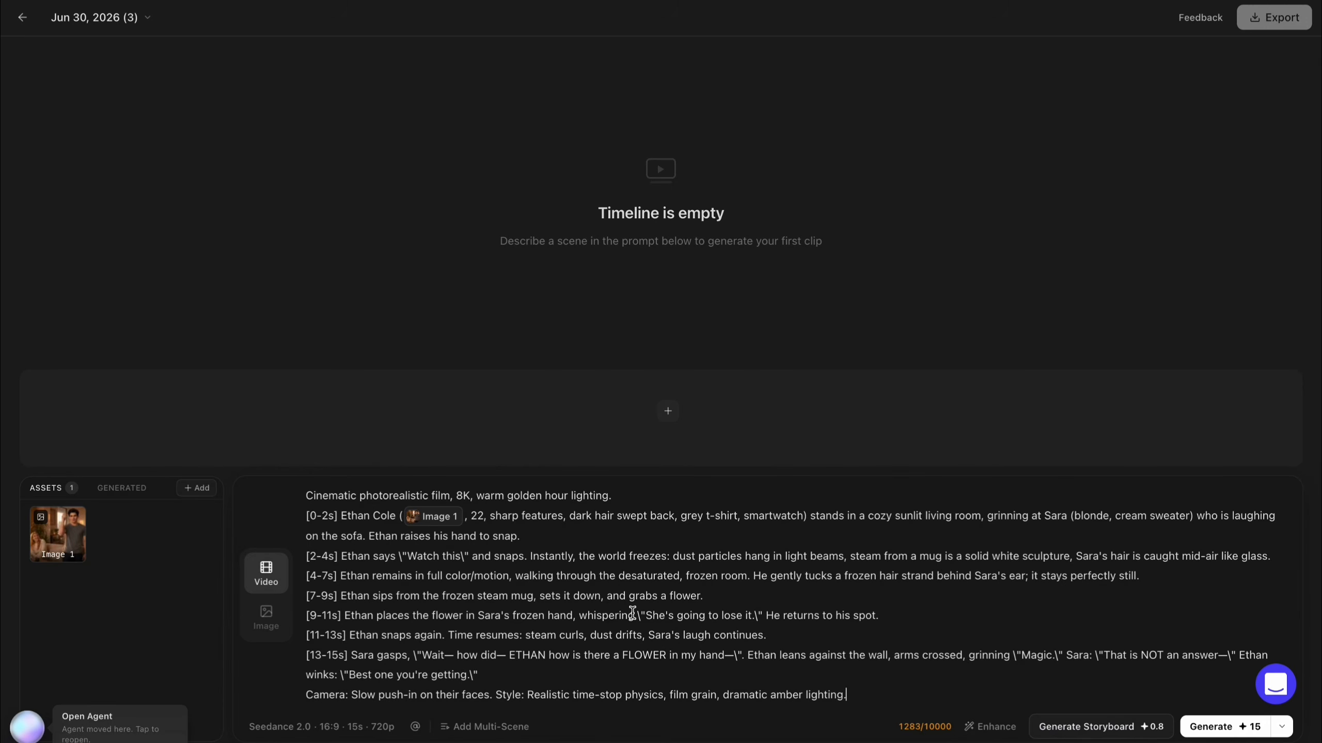
Step: Change the clip's generation resolution to 1080p and generate the time-freeze video
click(382, 732)
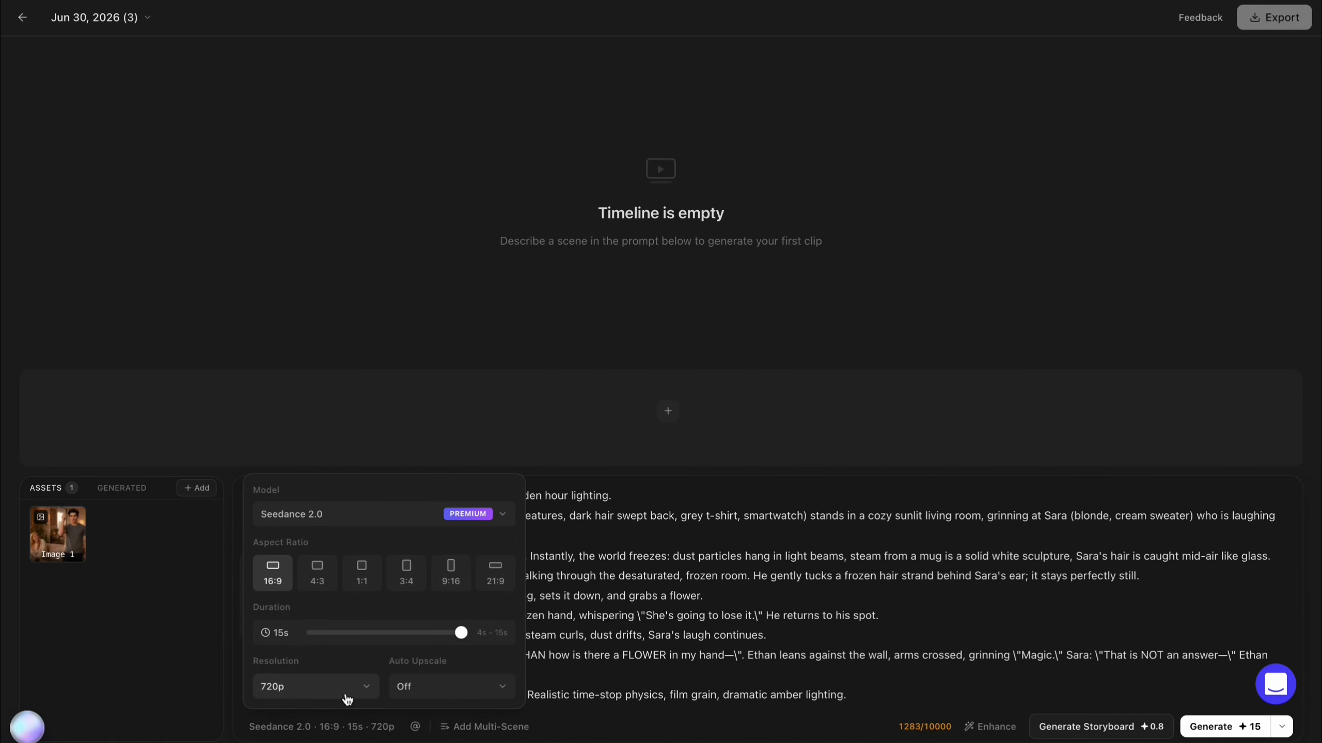
click(291, 628)
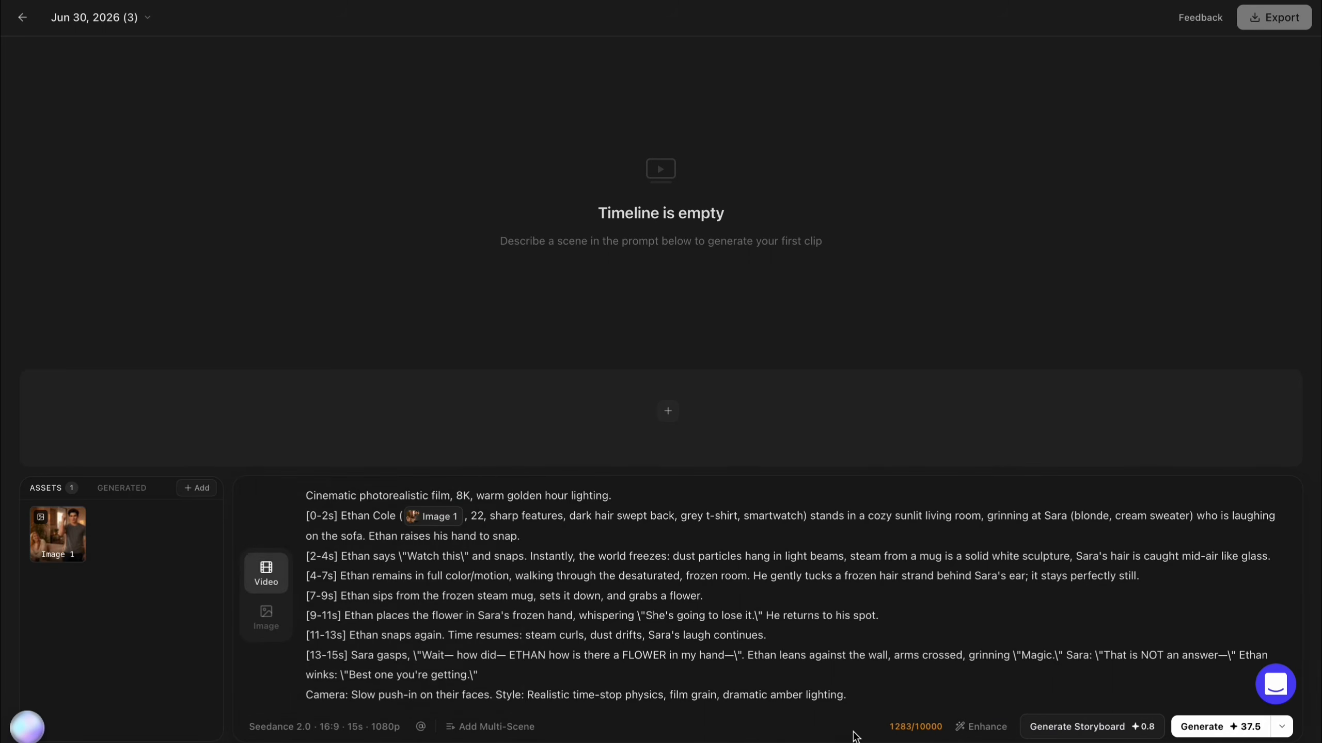
click(1188, 729)
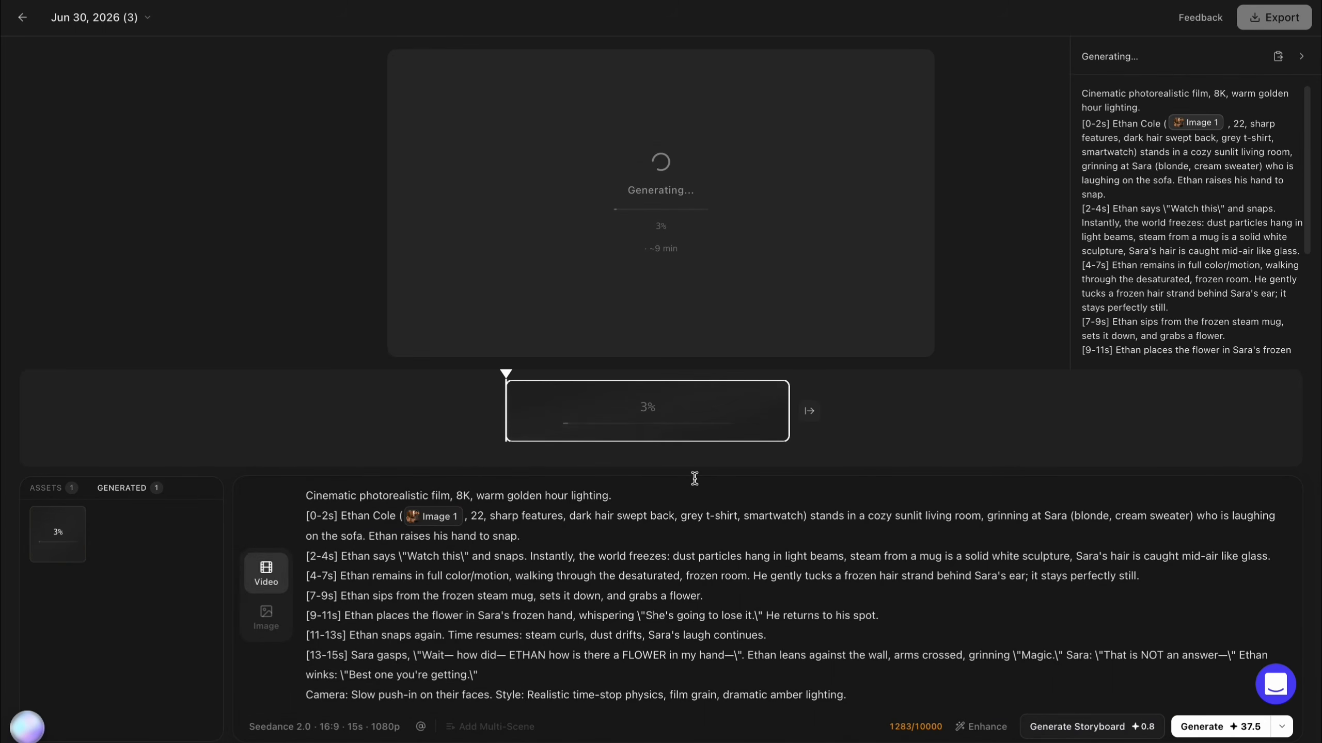